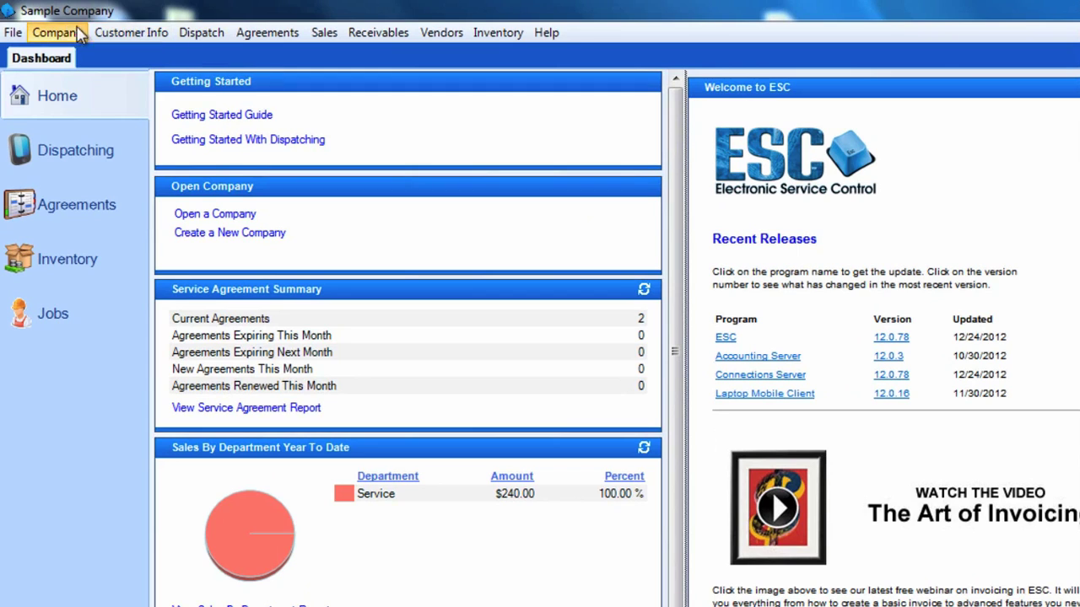
Step: From Company > Setup Users, start a new ESC user linked to the laptop user's Windows account
left_click(58, 27)
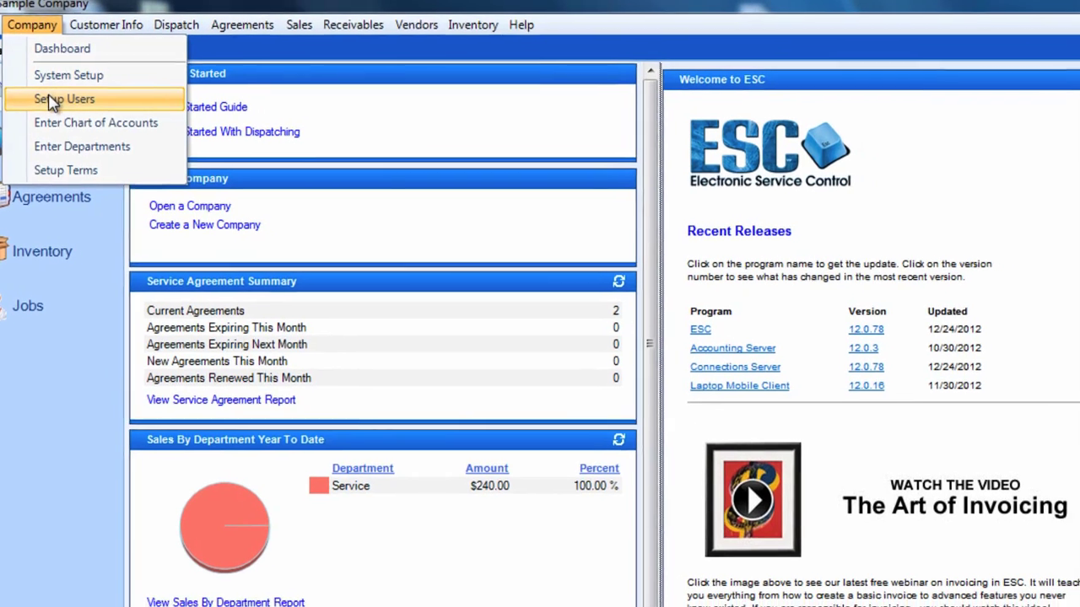
left_click(76, 107)
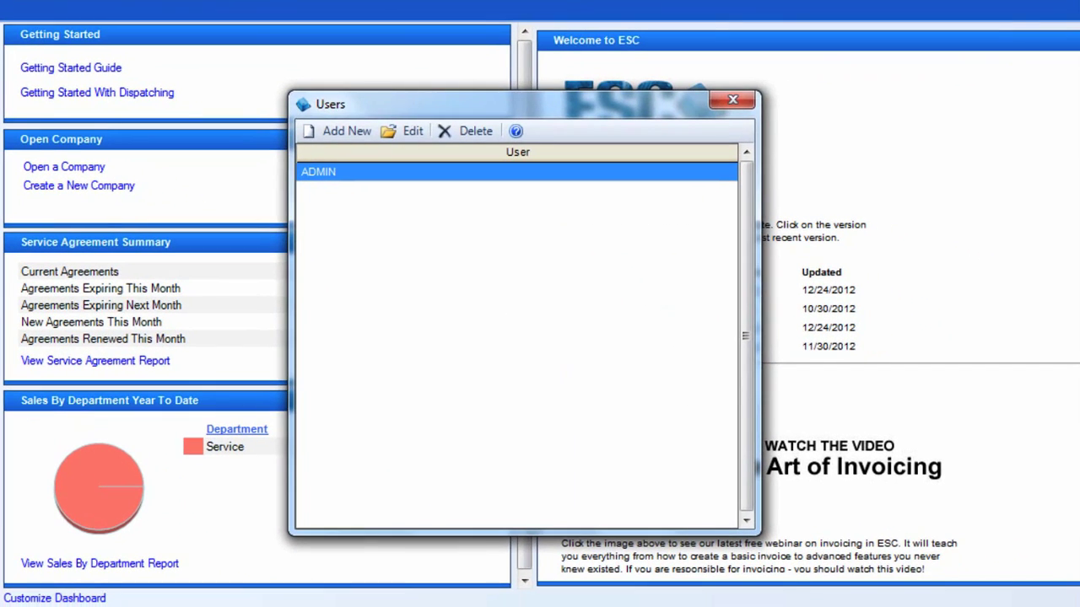
left_click(352, 143)
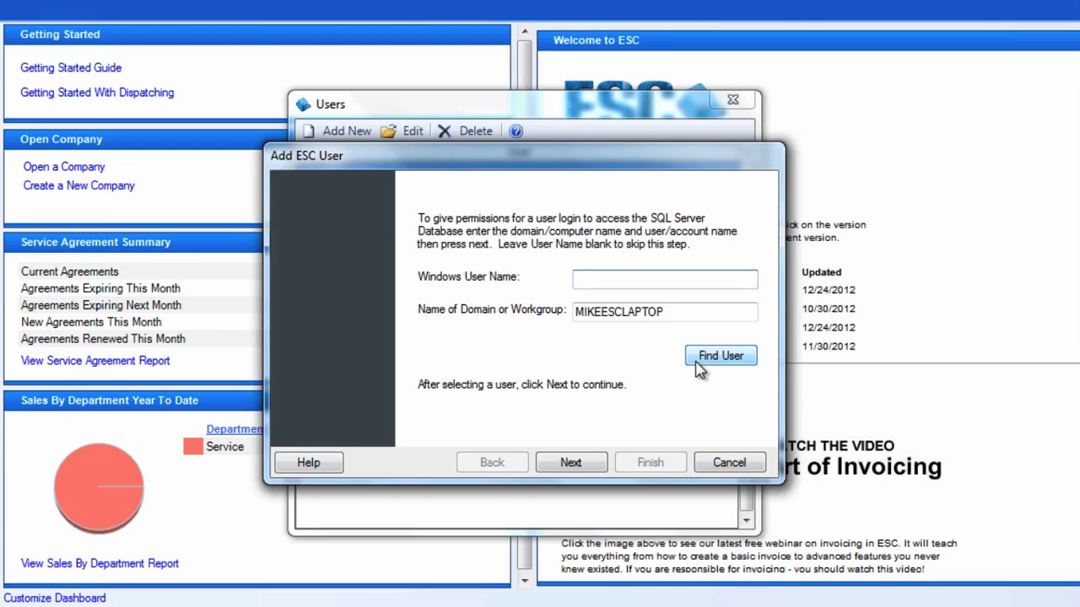
left_click(697, 358)
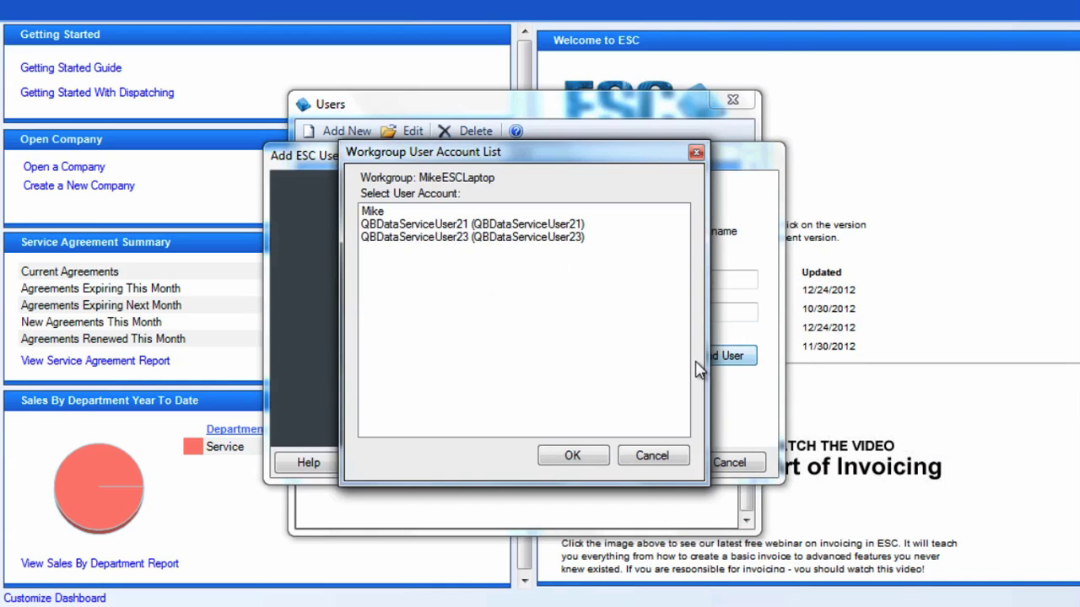
left_click(402, 211)
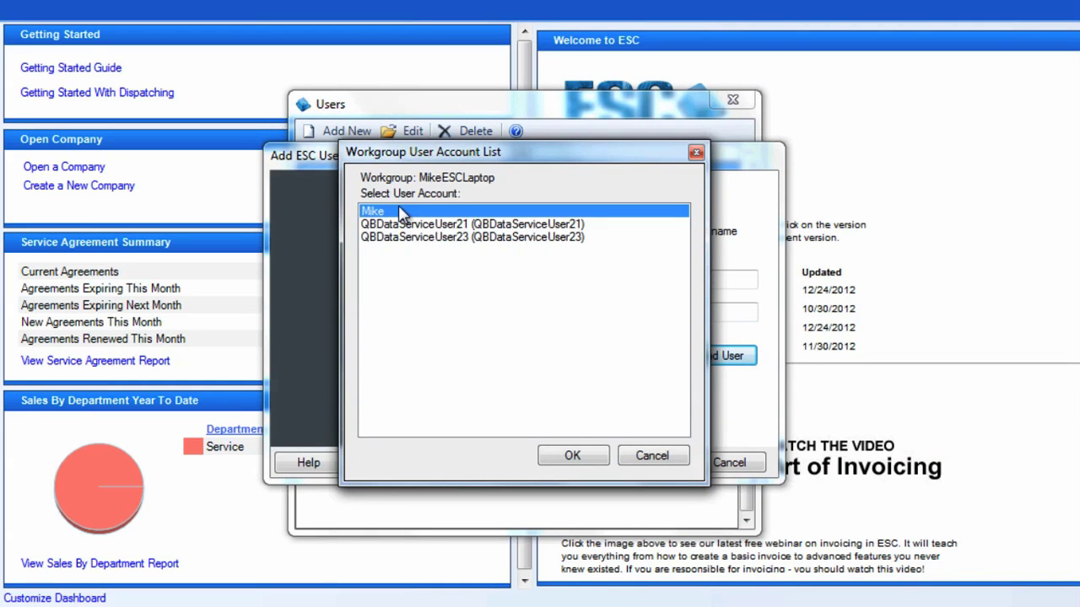
left_click(590, 459)
Step: Enter the new user's name, then type the account password and retype it to verify
left_click(571, 462)
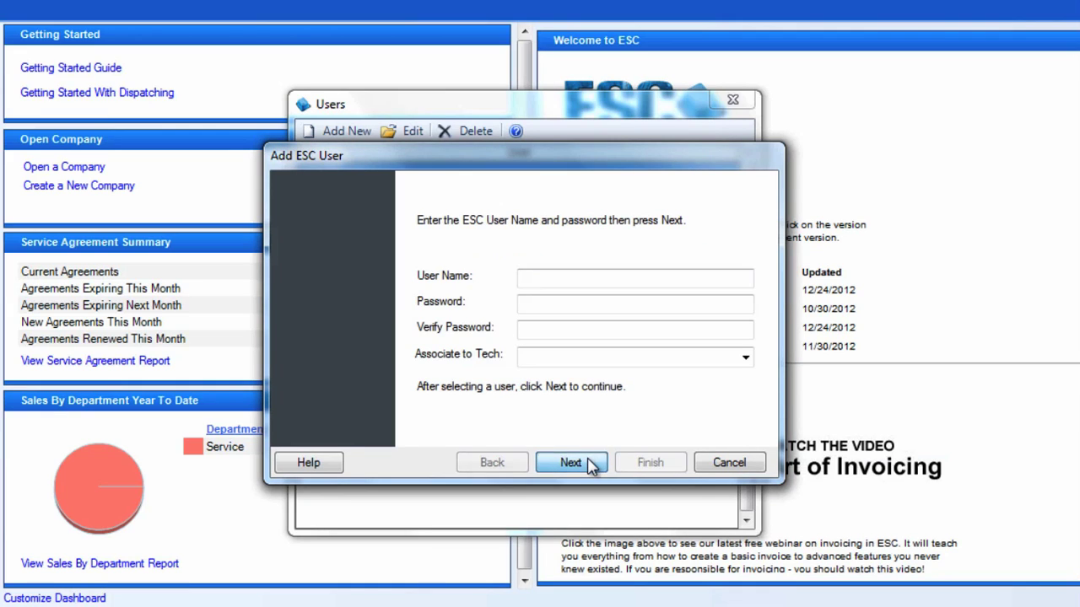
left_click(547, 281)
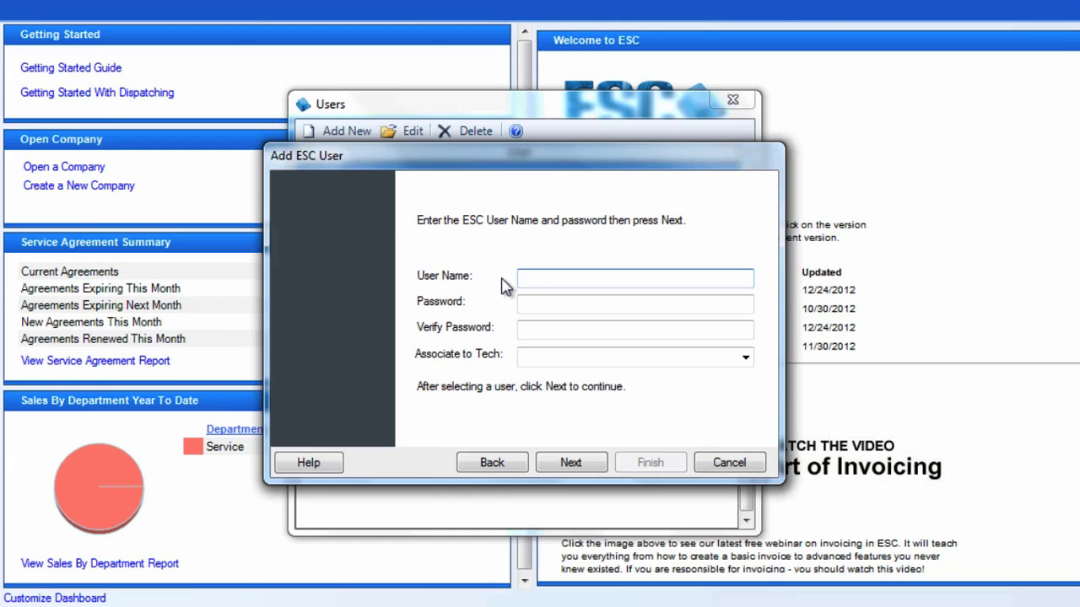
key("Tab")
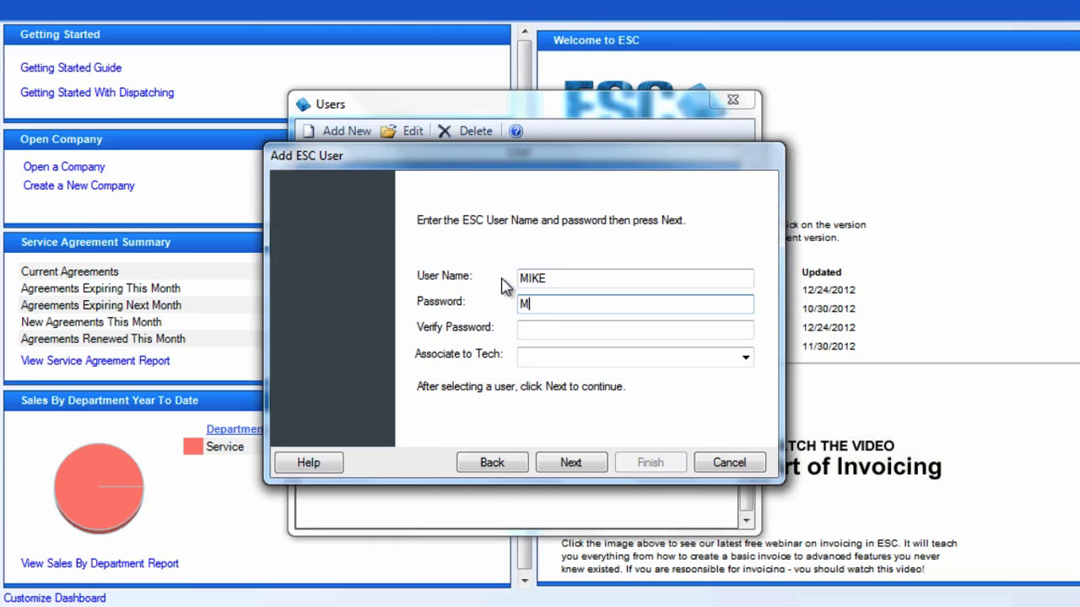
key("BackSpace")
key("Tab")
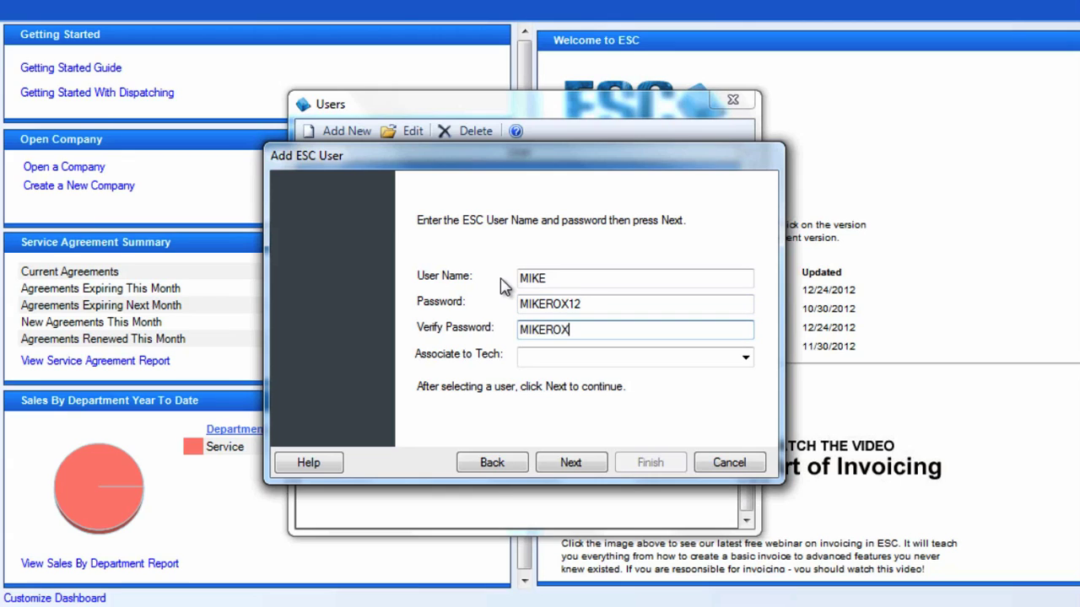
left_click(556, 356)
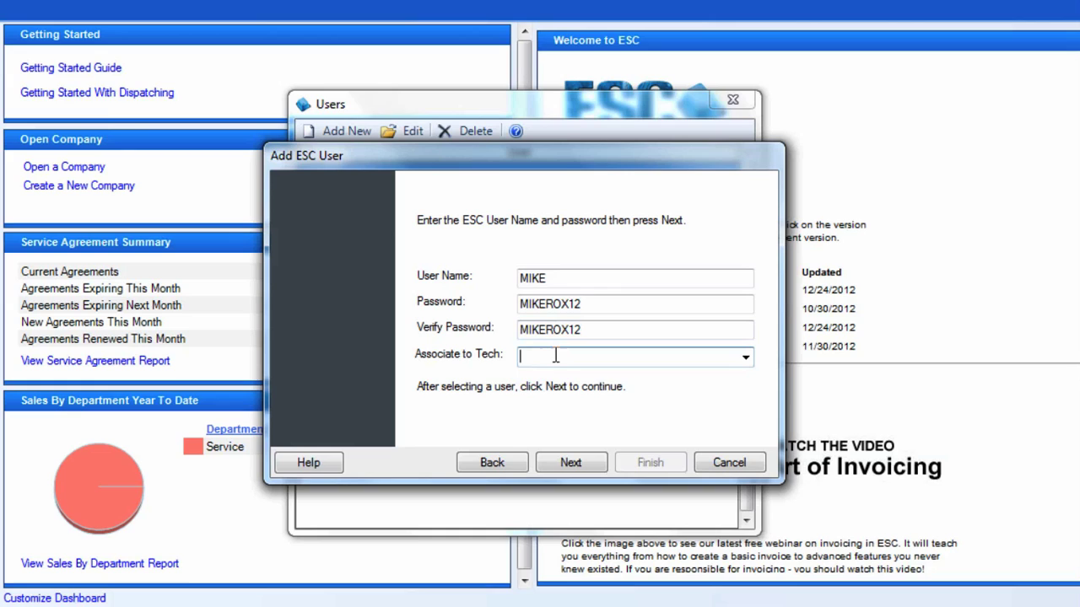
Step: On the security step, browse the Service Agreements Screens, Reports and Utilities subgroups
left_click(571, 464)
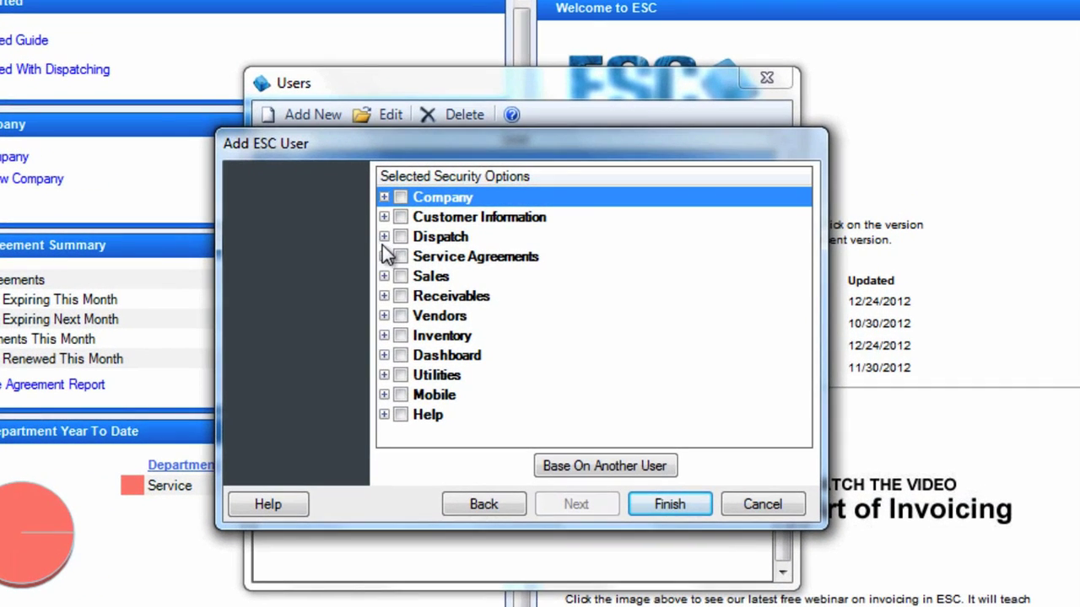
left_click(384, 256)
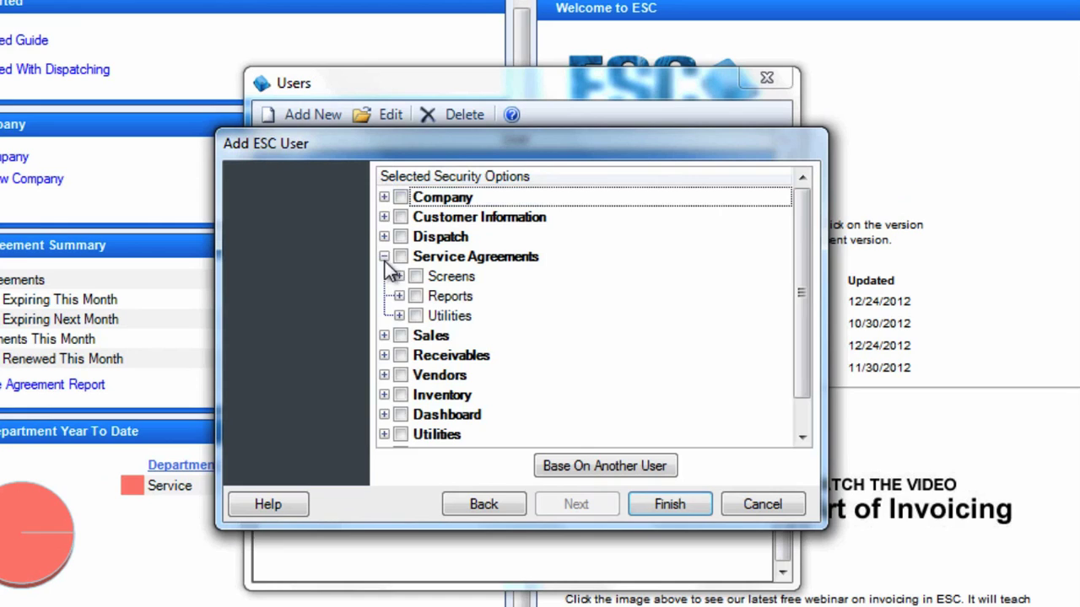
left_click(399, 277)
left_click(399, 276)
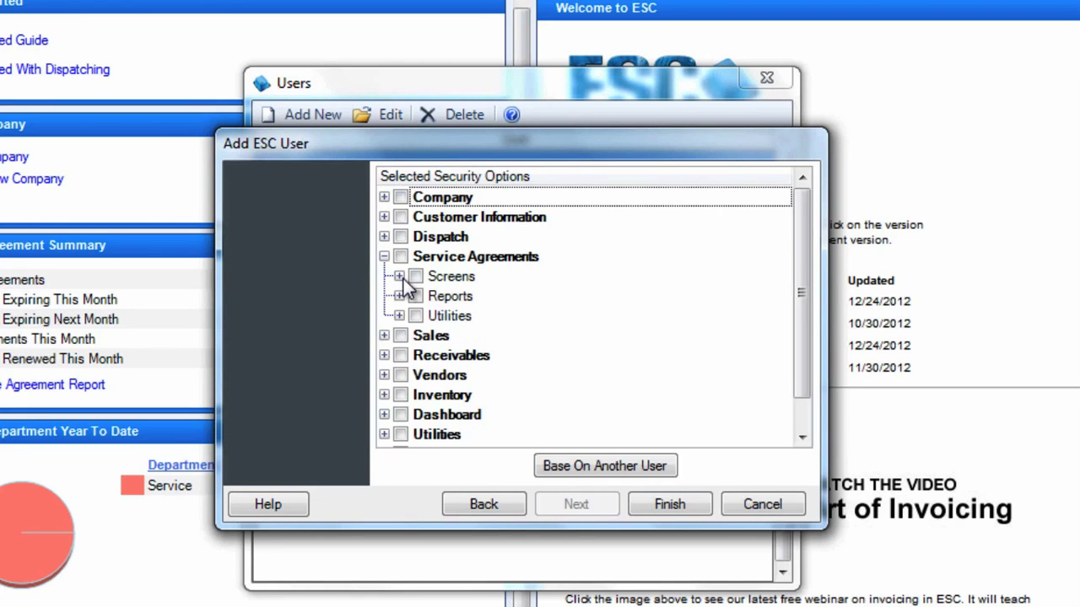
left_click(399, 297)
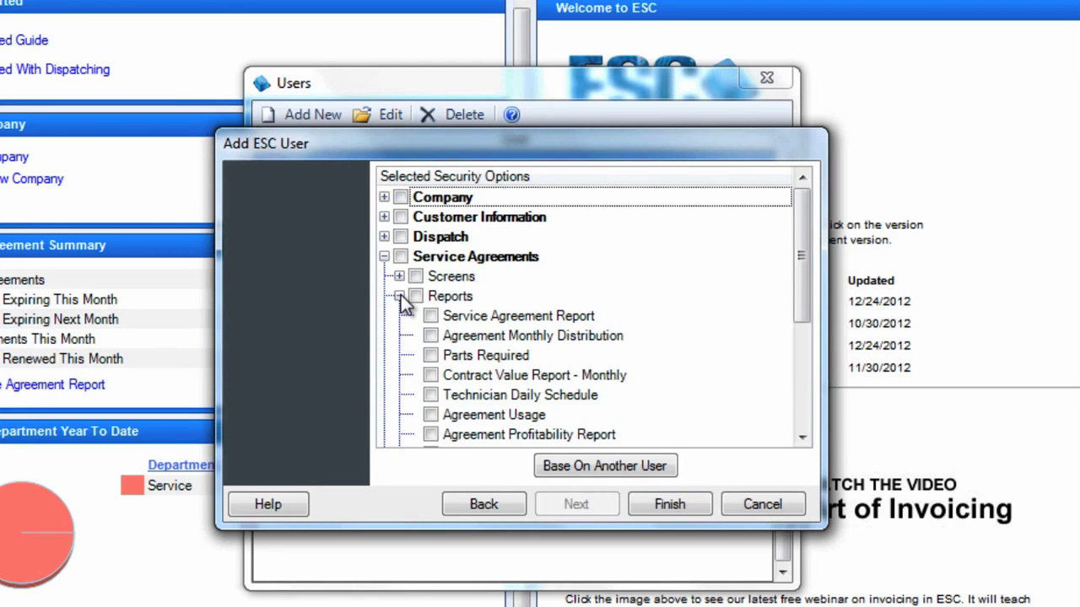
left_click(399, 296)
left_click(399, 316)
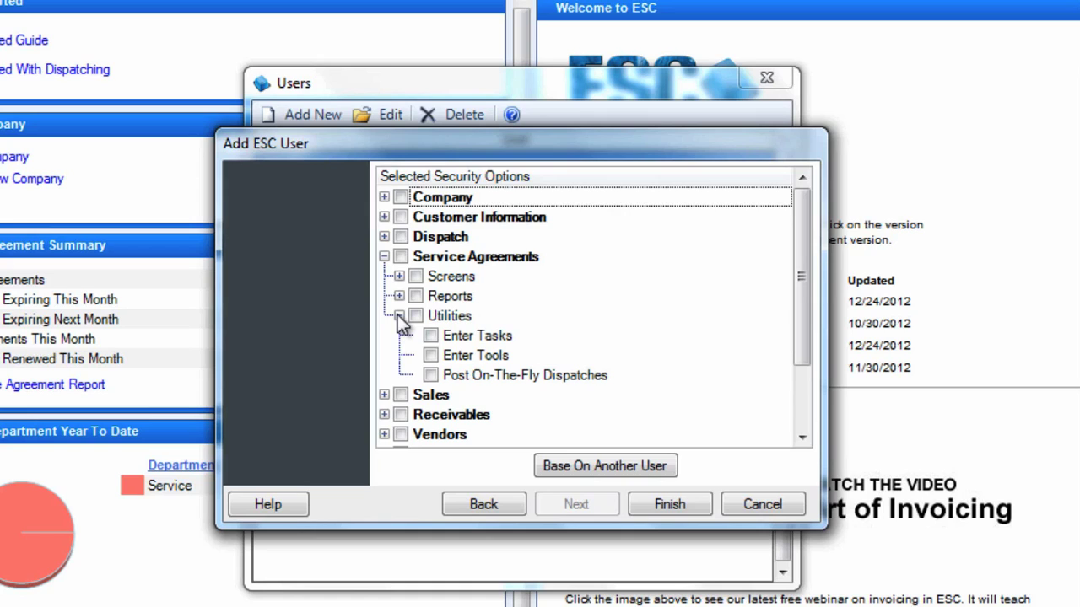
left_click(399, 315)
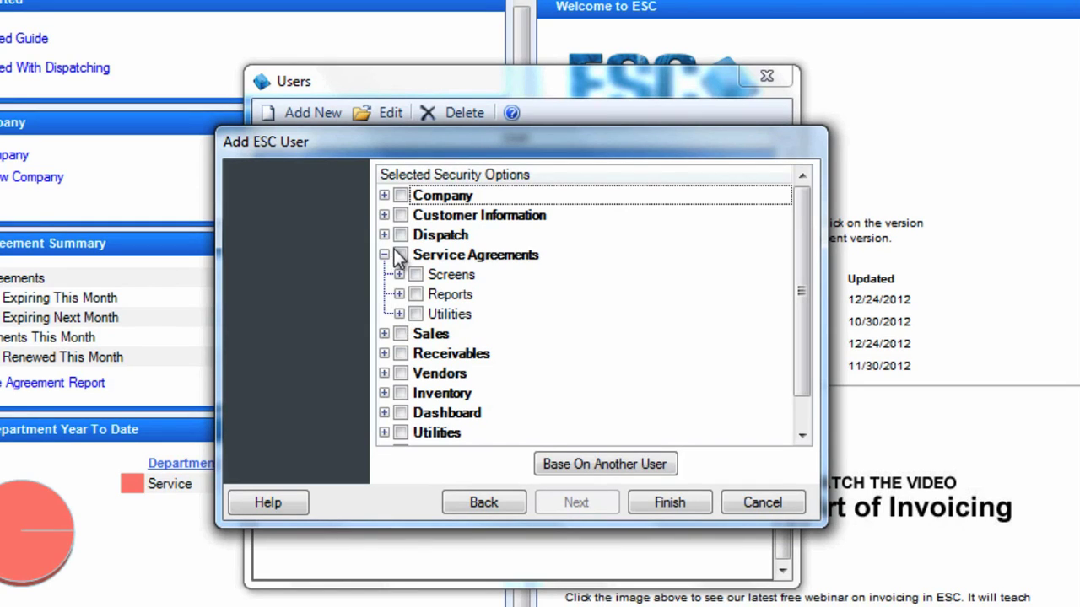
Step: Check Company, Dispatch, Service Agreements, Receivables, Vendors and Dashboard permissions, and expand Mobile
left_click(400, 196)
left_click(400, 235)
left_click(399, 255)
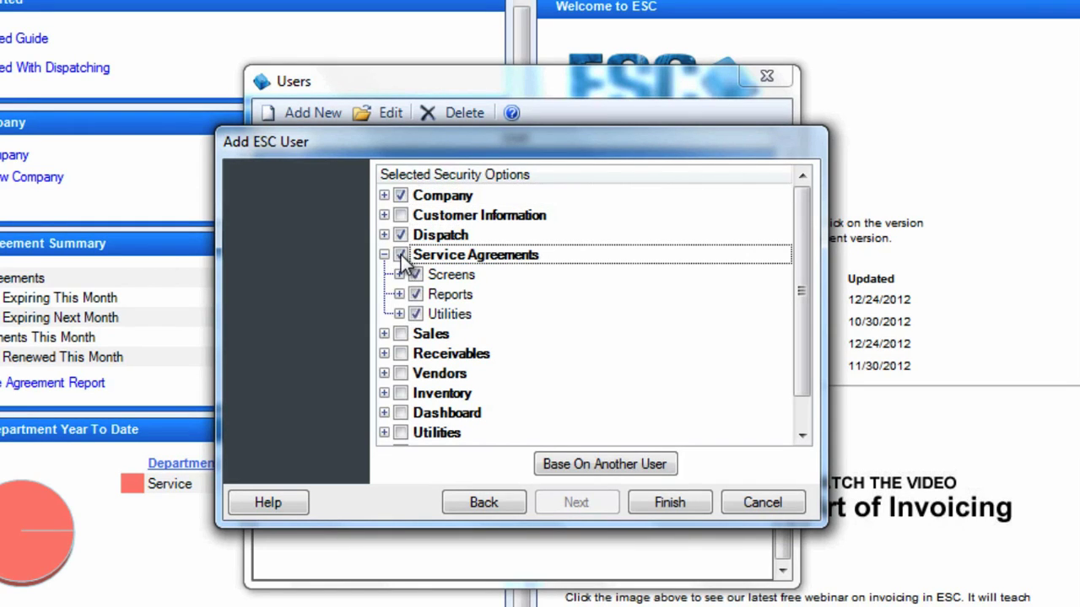
left_click(400, 354)
left_click(400, 374)
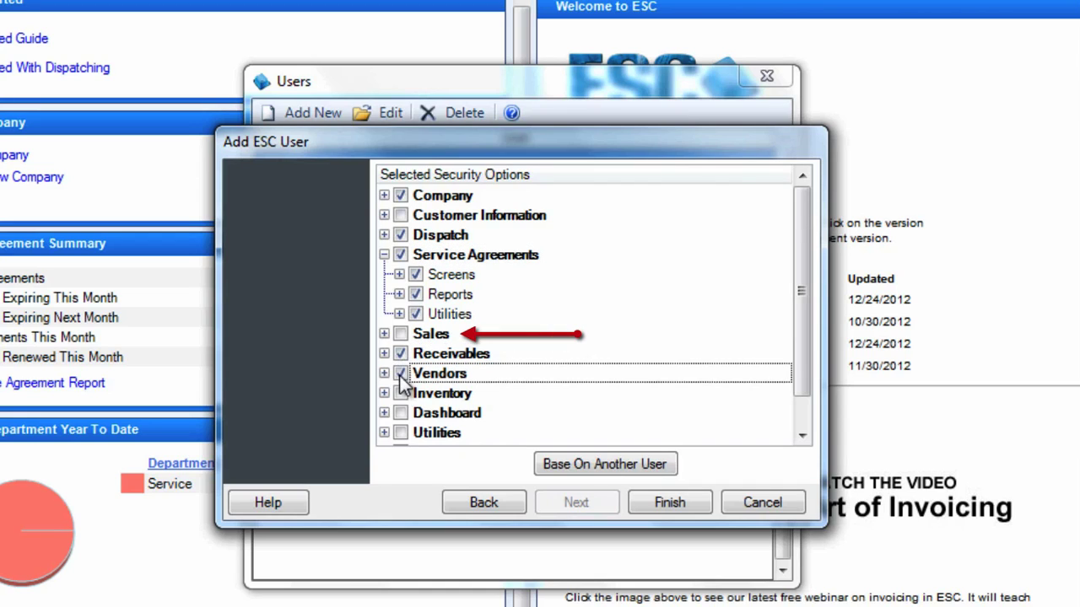
left_click(400, 414)
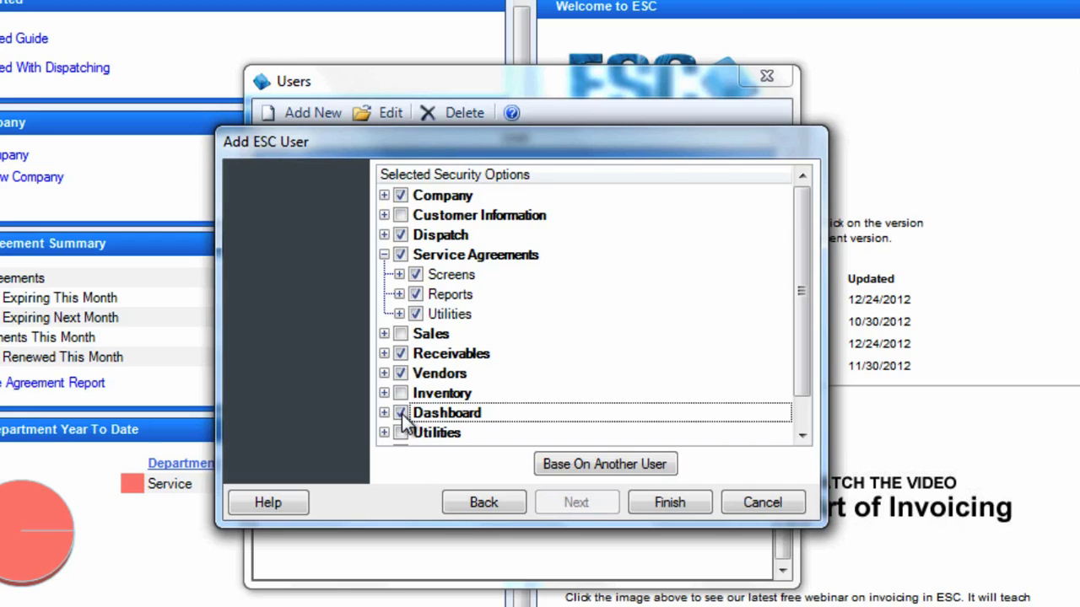
scroll(402, 413, "down", 1)
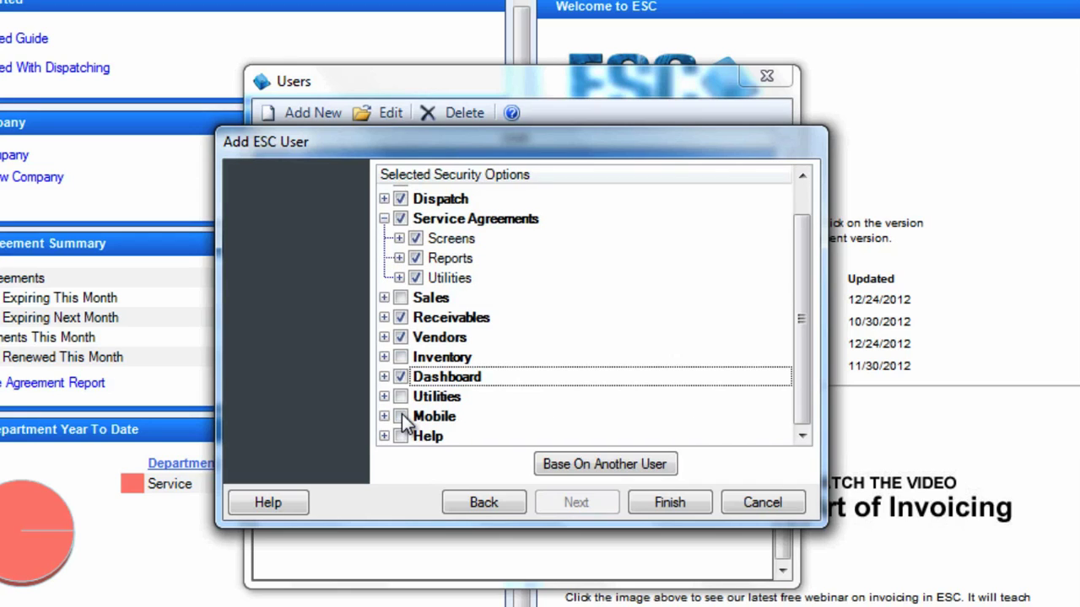
left_click(385, 416)
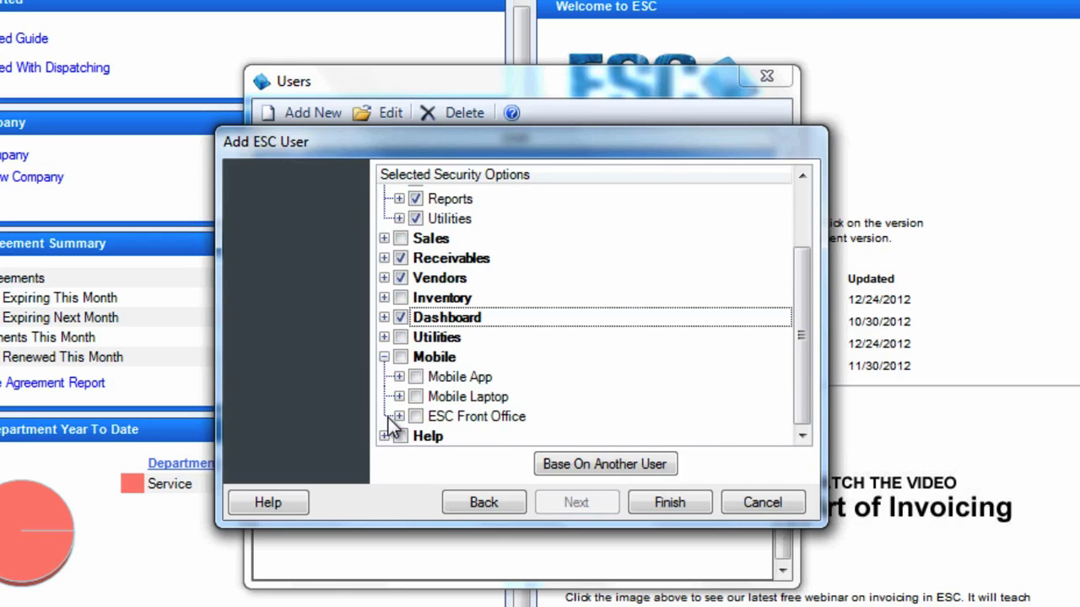
Step: Go back and associate the new user with the matching technician, then return to security options
left_click(477, 500)
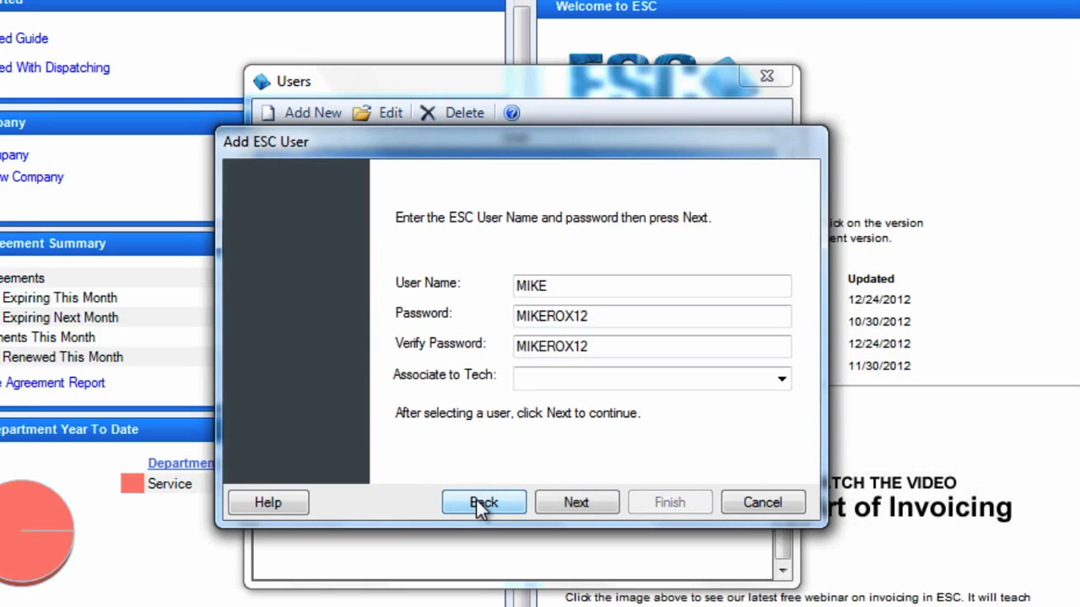
left_click(781, 380)
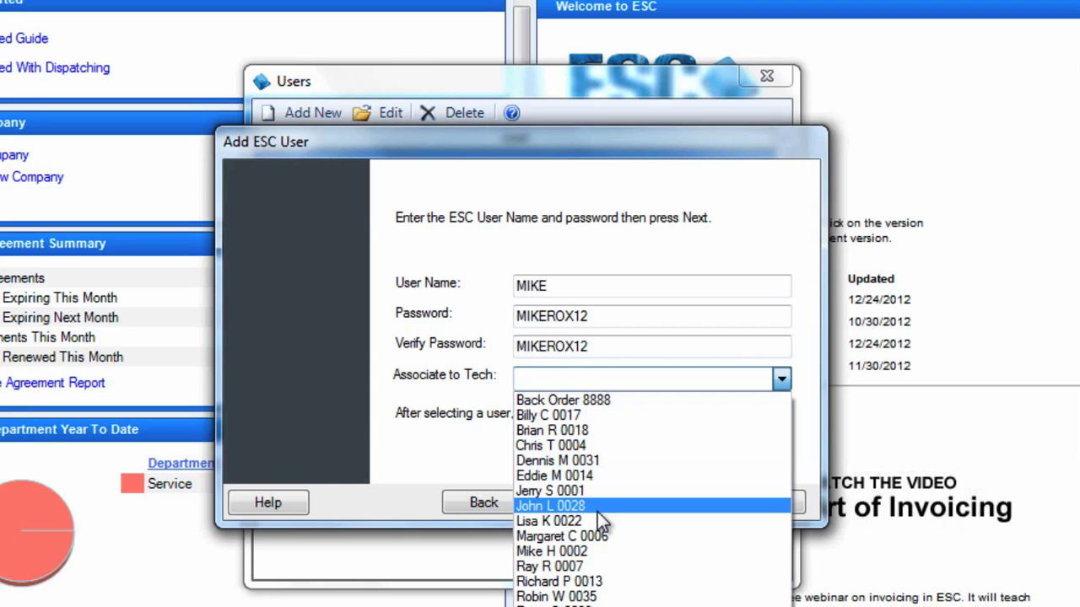
left_click(590, 552)
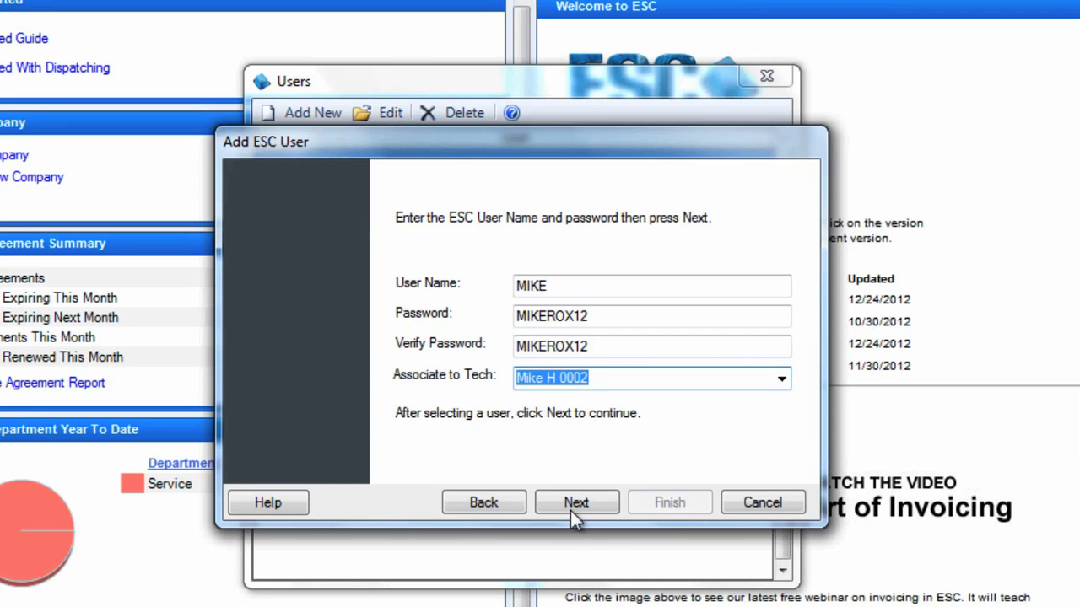
left_click(573, 503)
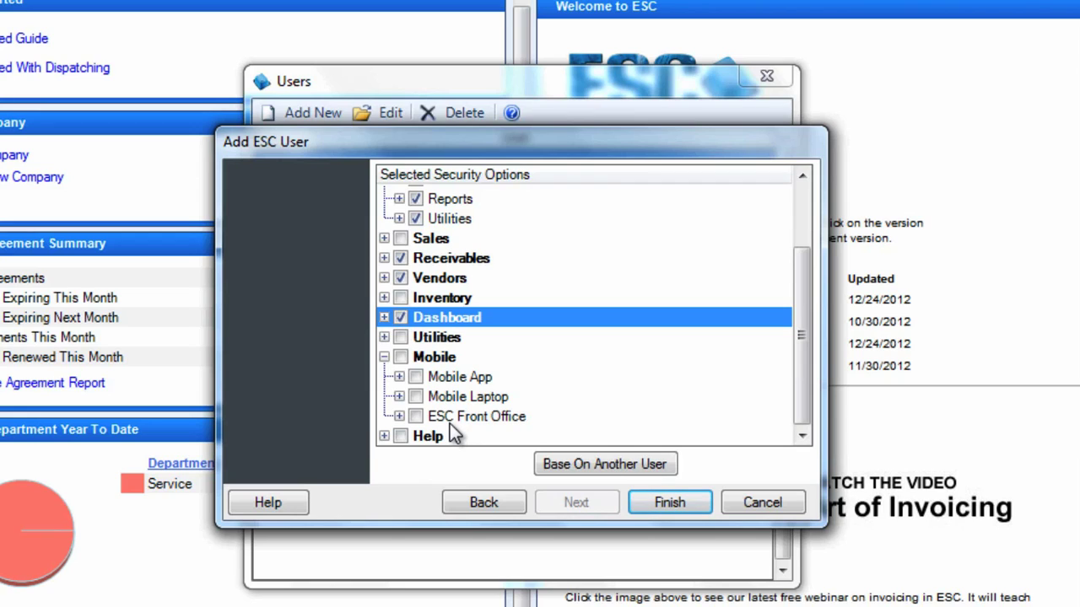
Step: Allow web front office login under ESC Front Office and mobile user login under Mobile Laptop
left_click(399, 416)
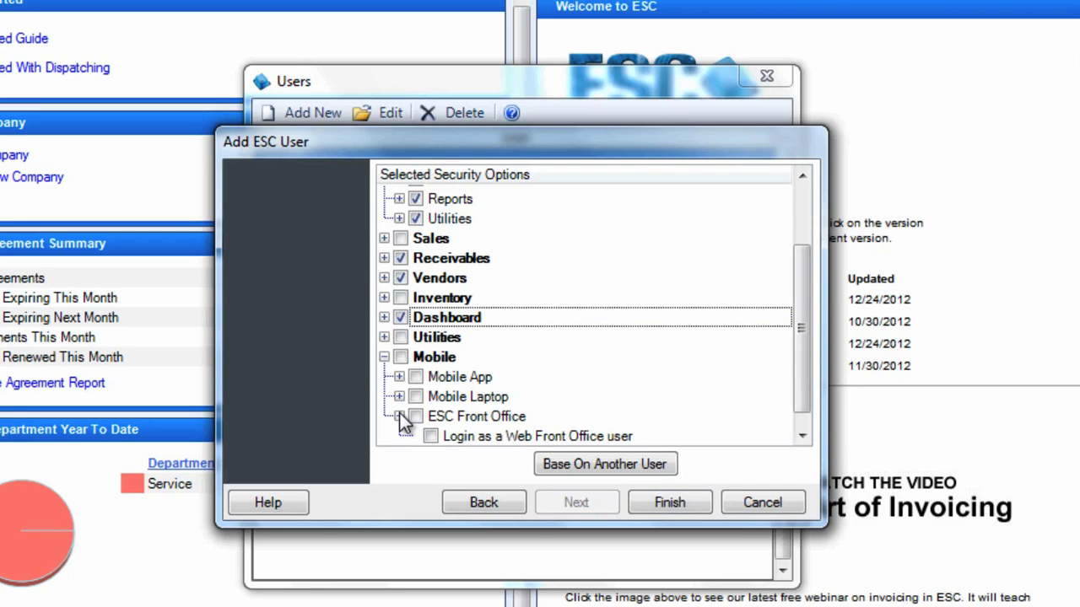
left_click(431, 436)
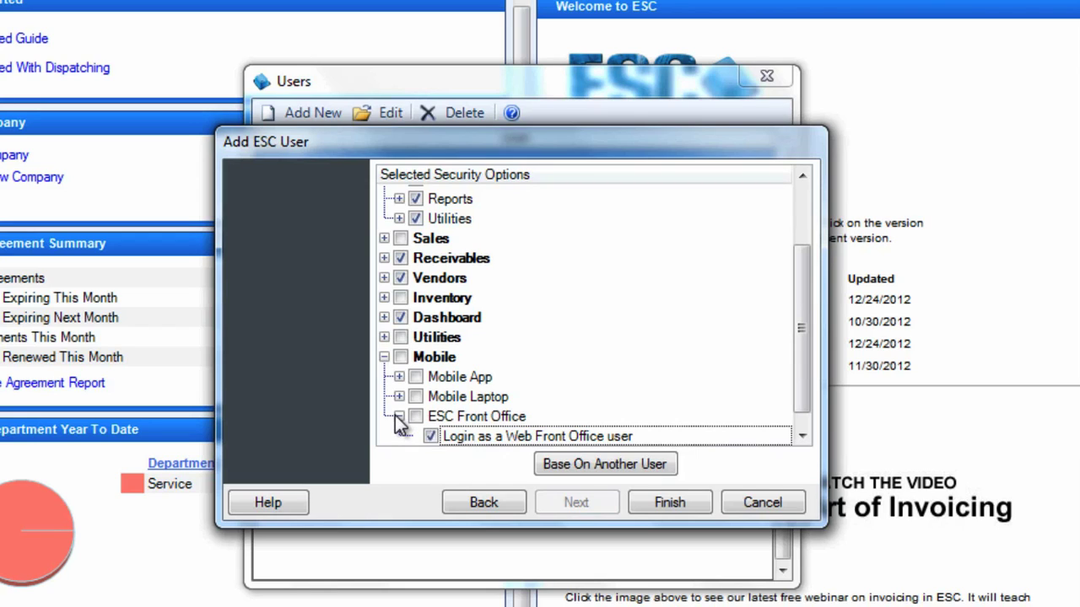
left_click(399, 415)
left_click(399, 396)
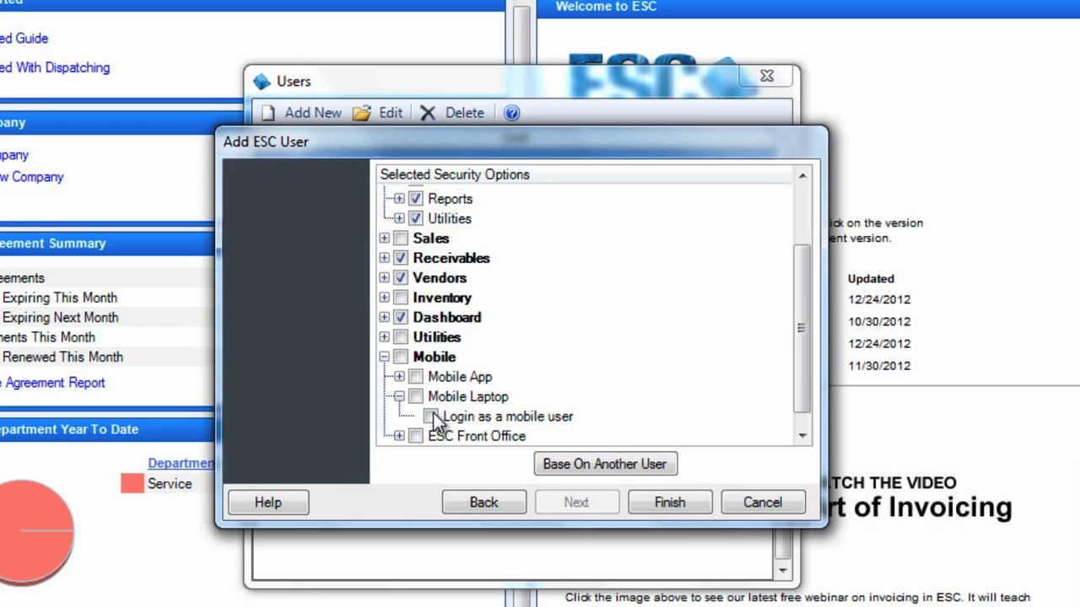
left_click(432, 416)
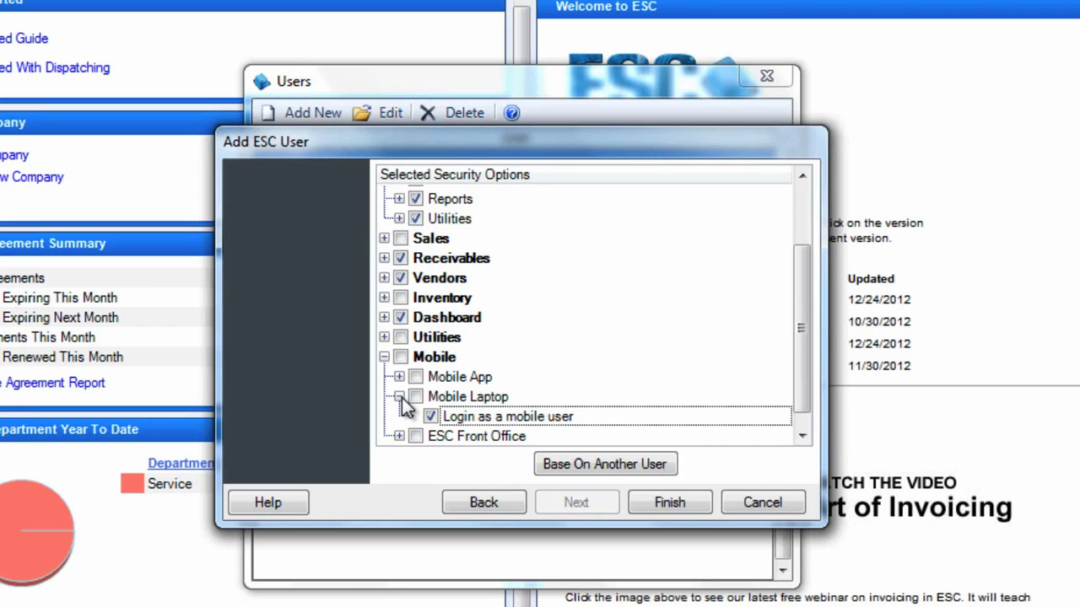
left_click(400, 396)
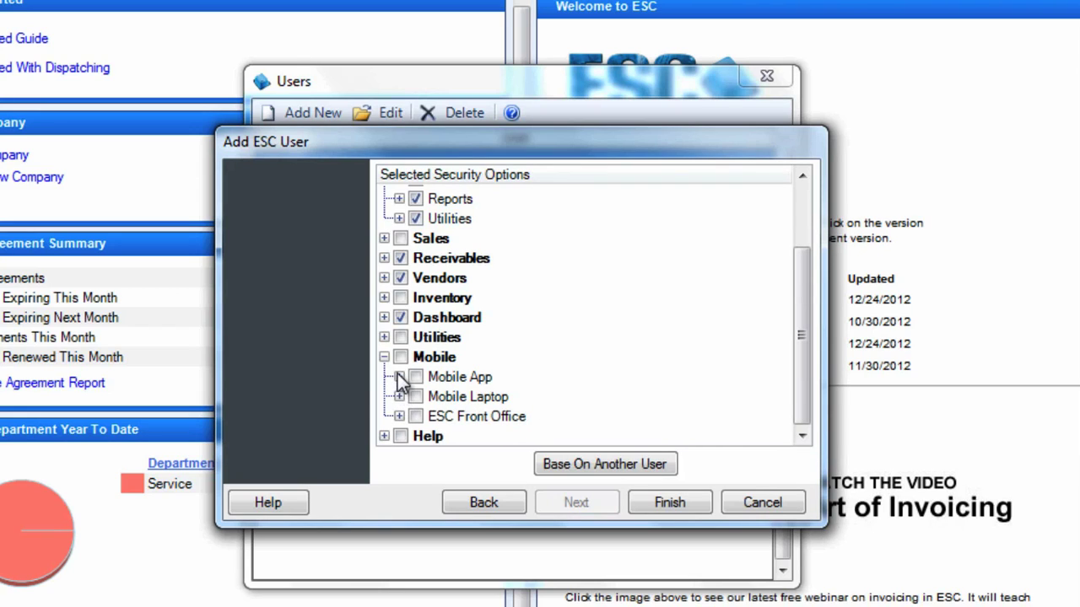
Step: Under Mobile App, allow web mobile user login and enable Mobile Management
left_click(400, 378)
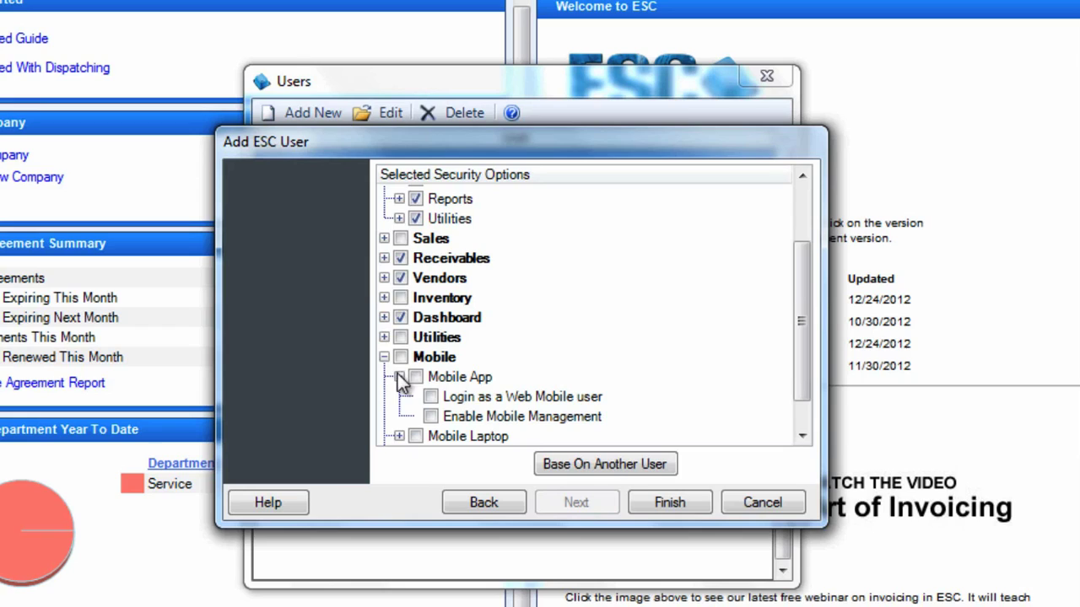
left_click(430, 397)
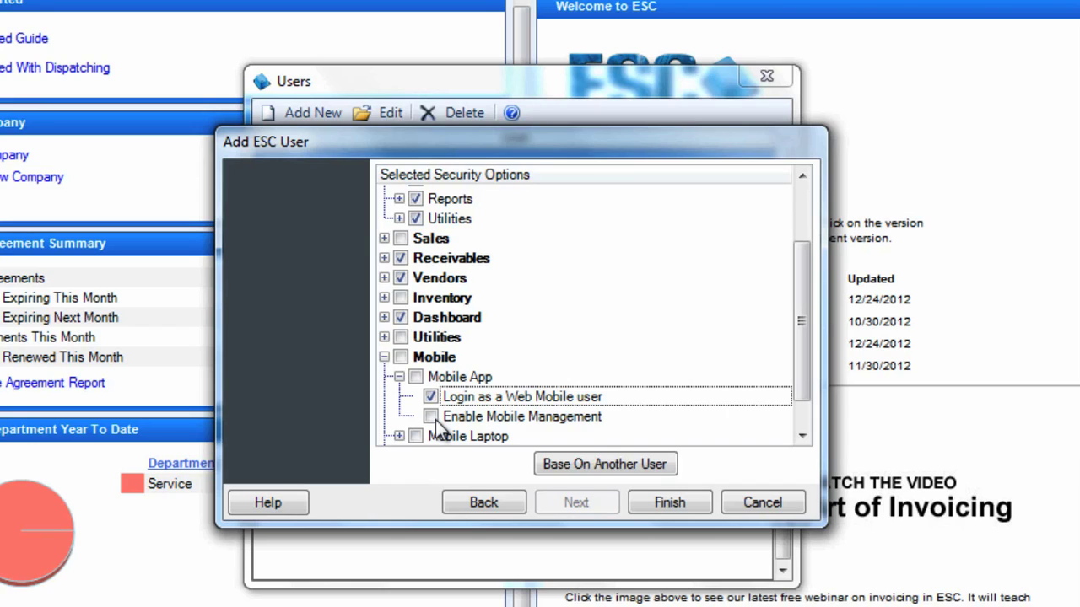
left_click(432, 417)
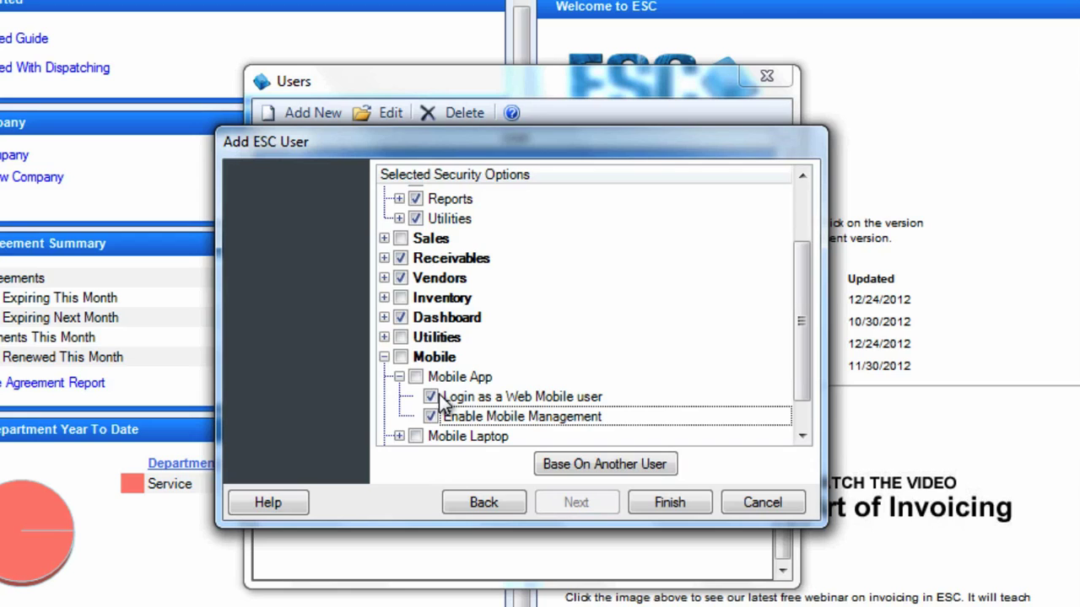
scroll(442, 403, "up", 2)
Step: Grant Customer Information > Utilities Attach Documents, finish the wizard, and select the new user
left_click(384, 215)
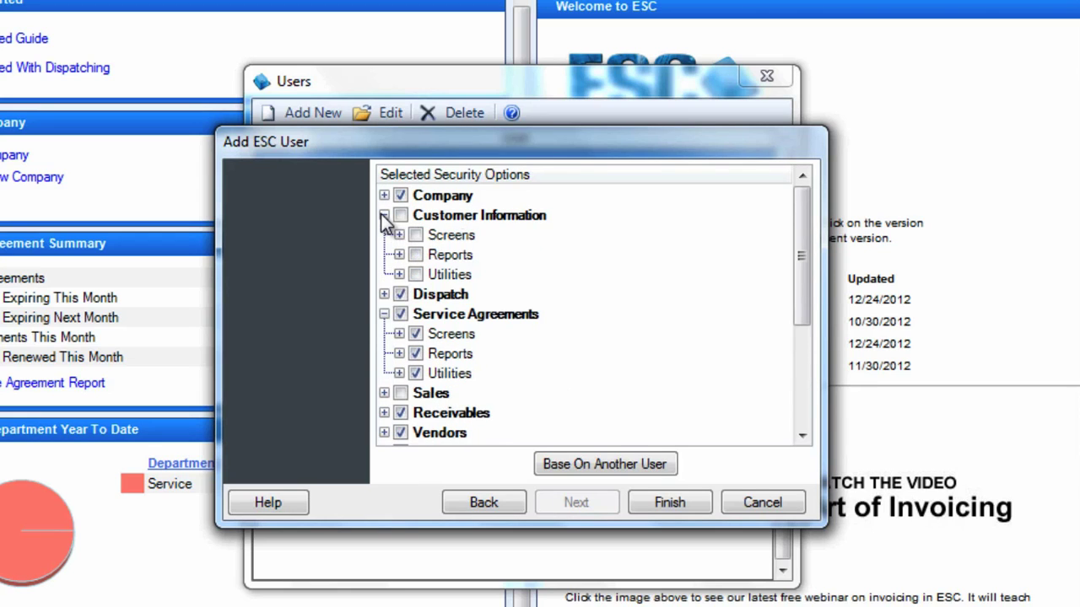
left_click(399, 274)
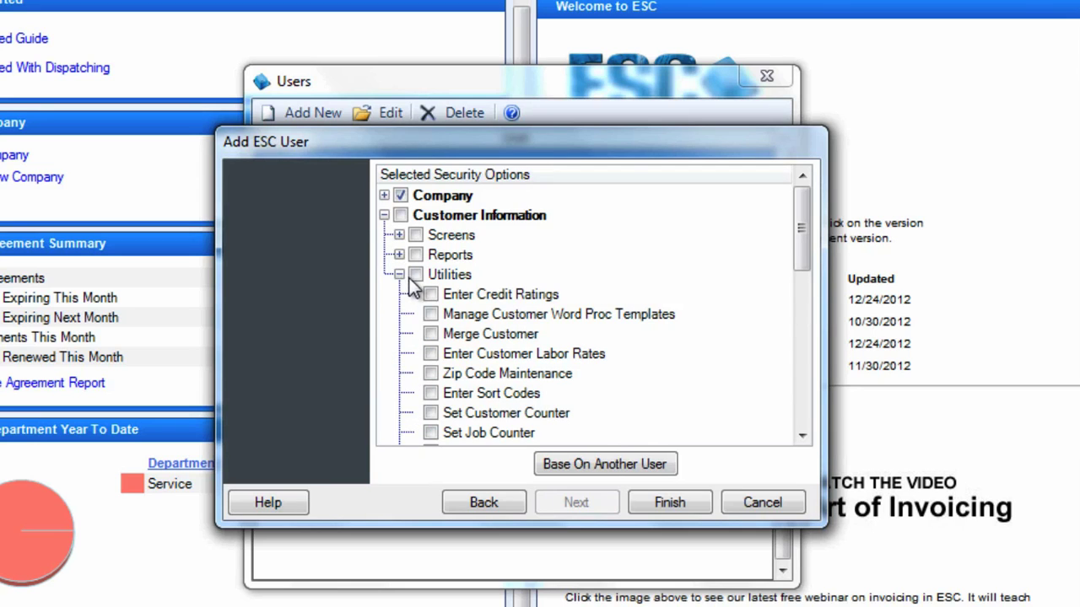
scroll(418, 390, "down", 3)
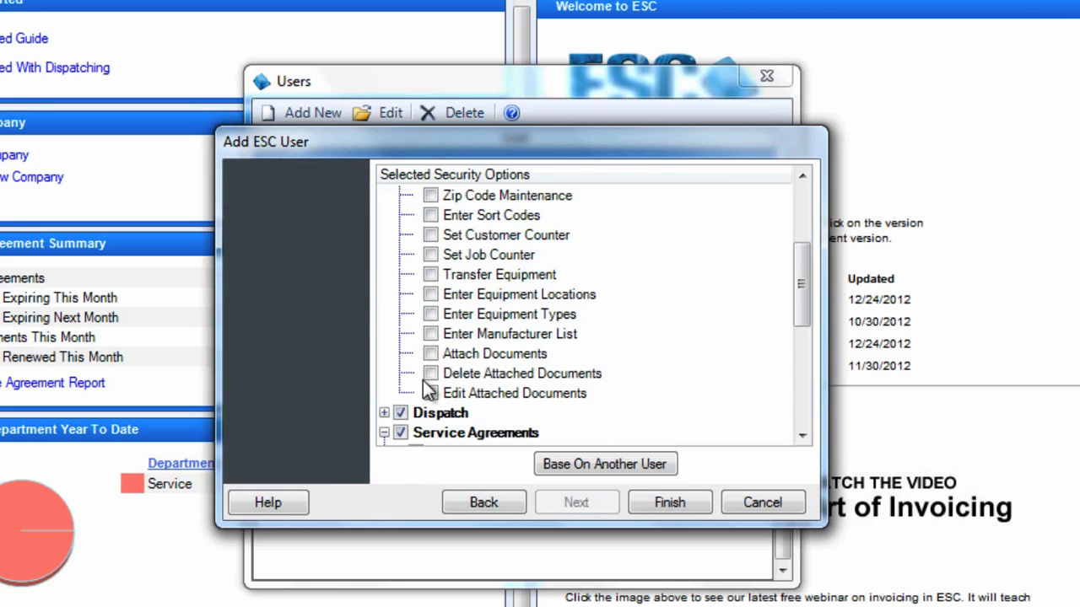
left_click(431, 354)
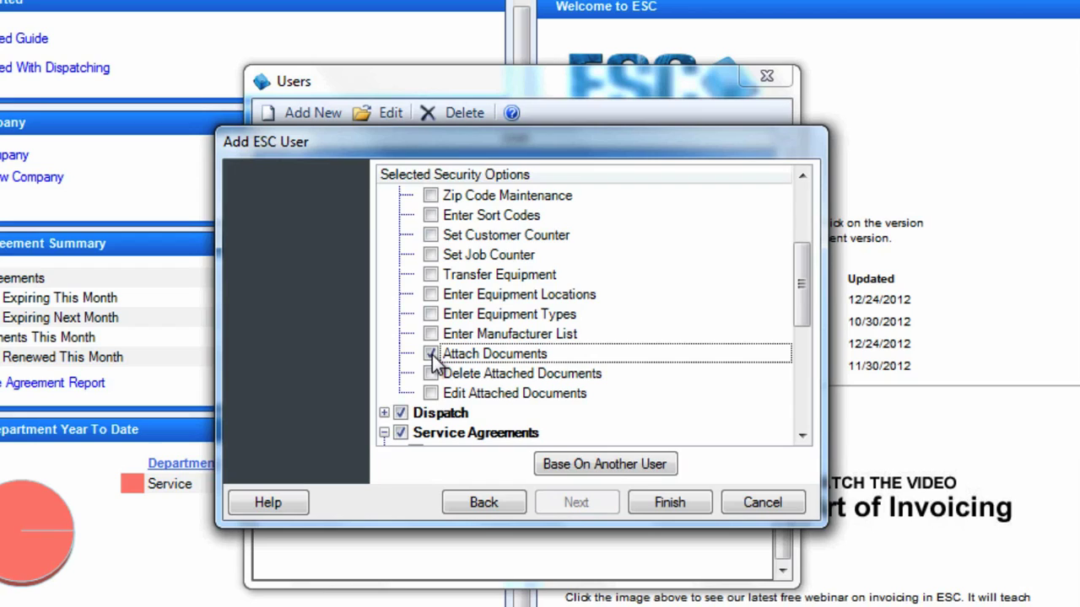
left_click(665, 502)
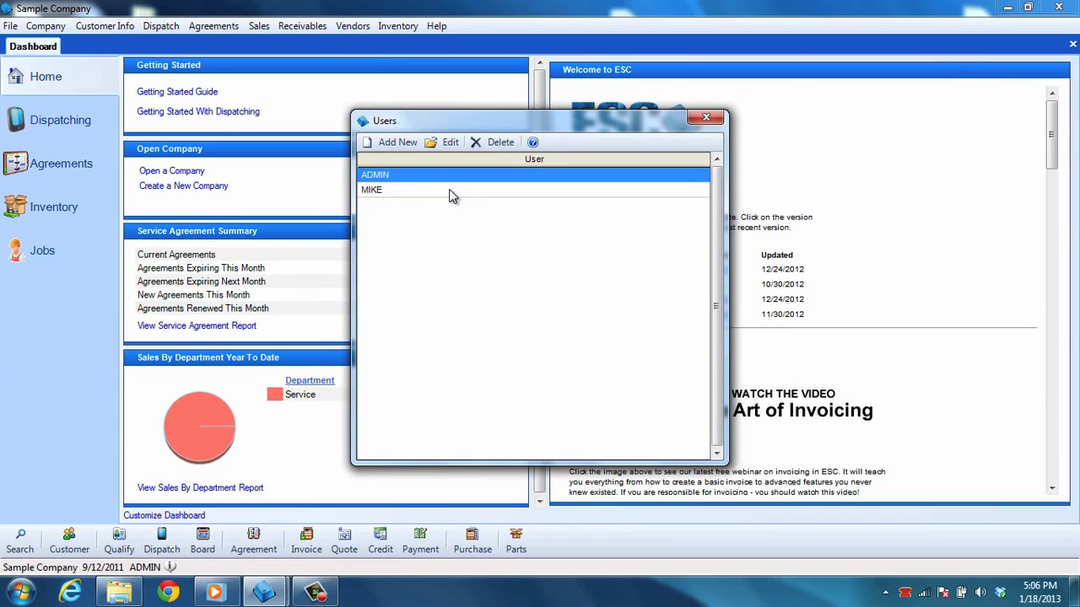
left_click(452, 191)
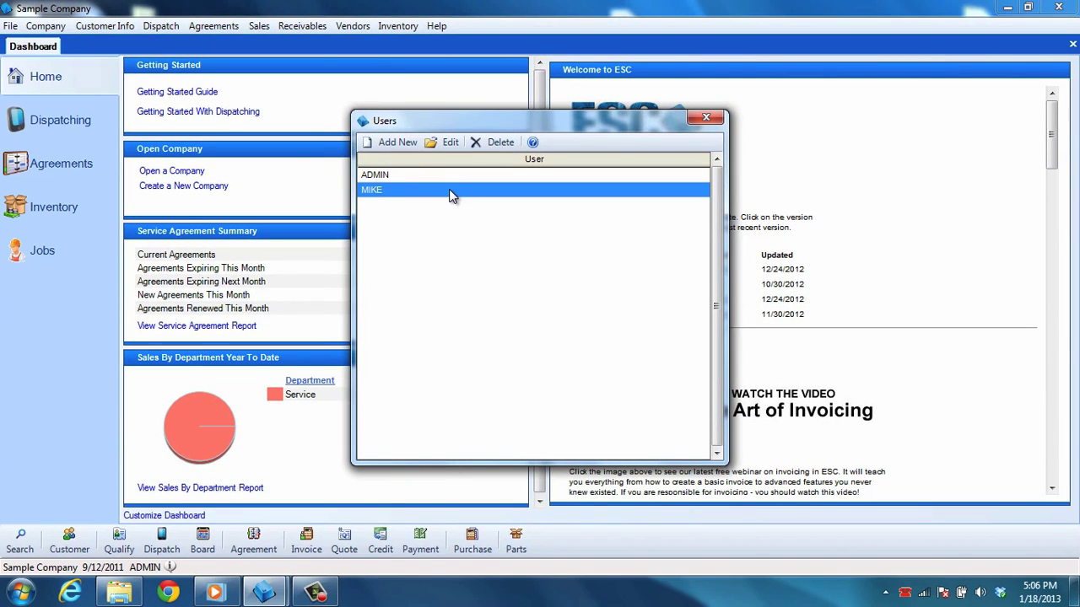